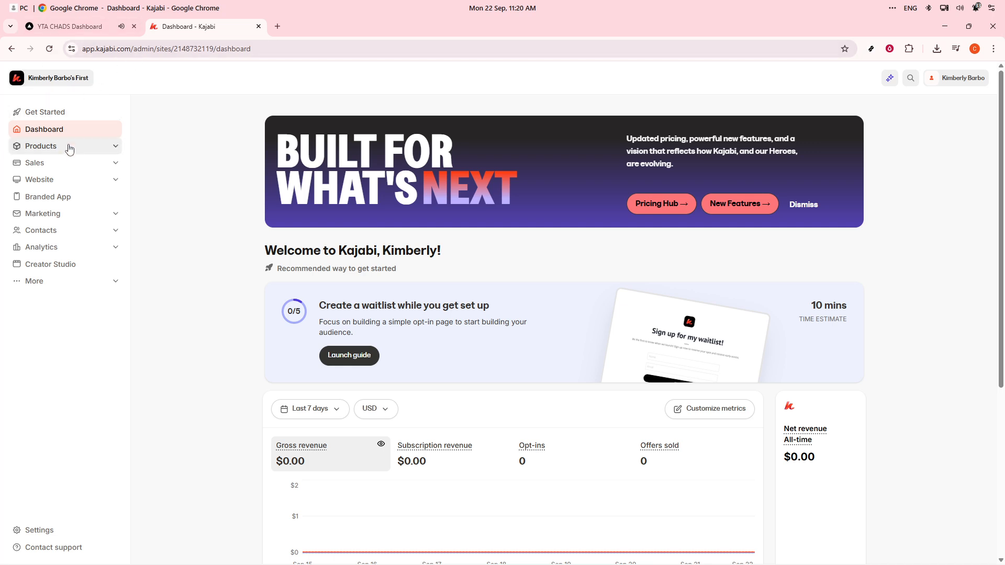
Open the website's landing pages and start a new landing page
{"action": "left_click", "coordinate": [74, 180]}
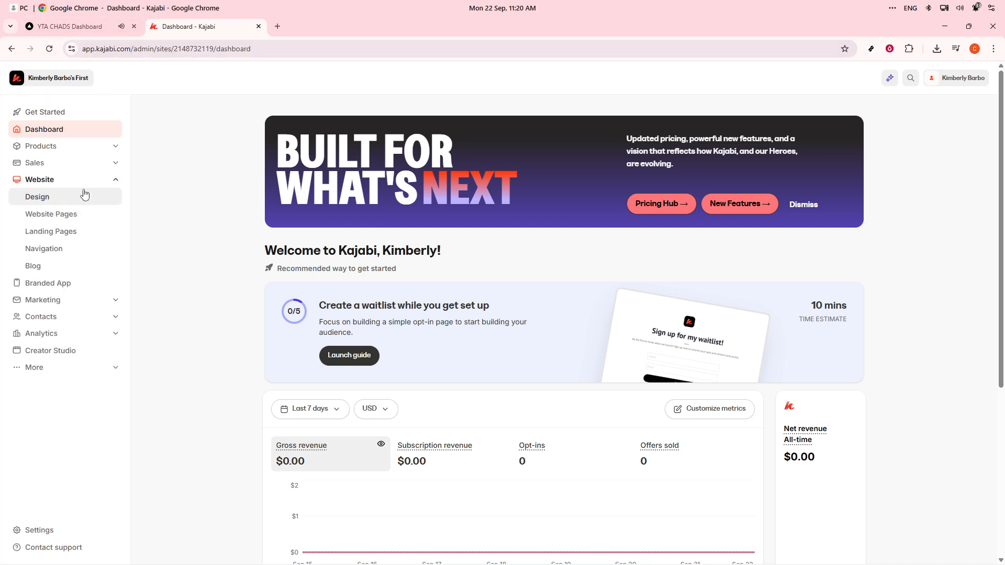
{"action": "left_click", "coordinate": [85, 232]}
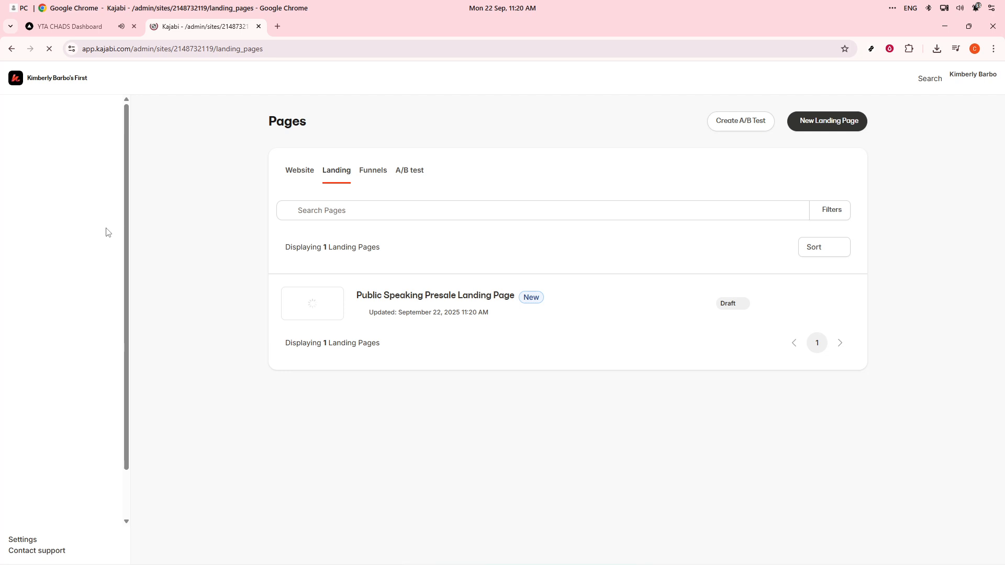
{"action": "left_click", "coordinate": [816, 128]}
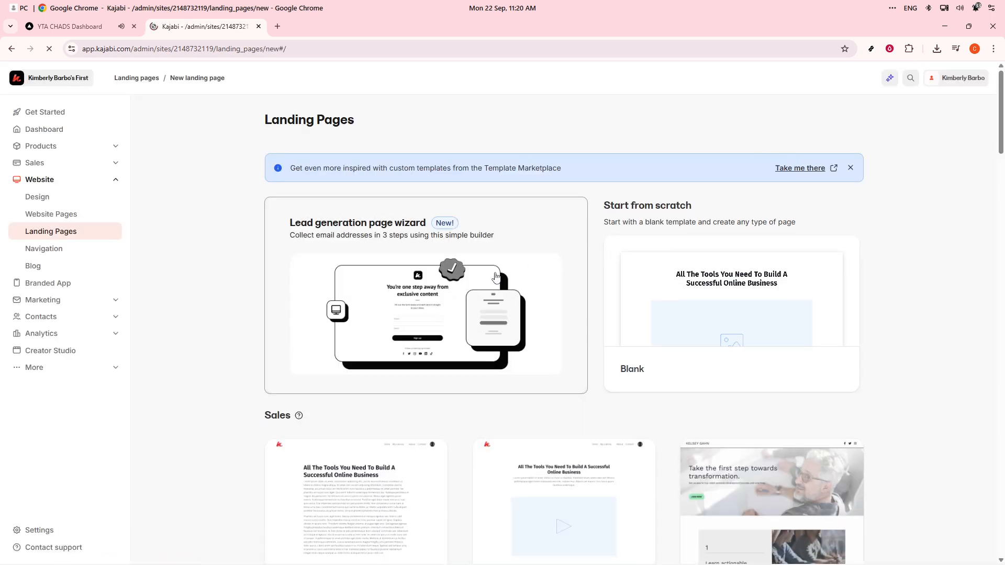
Look through the landing page templates and choose the Lead generation page wizard
{"action": "scroll", "coordinate": [403, 295], "scroll_direction": "down", "scroll_amount": 2}
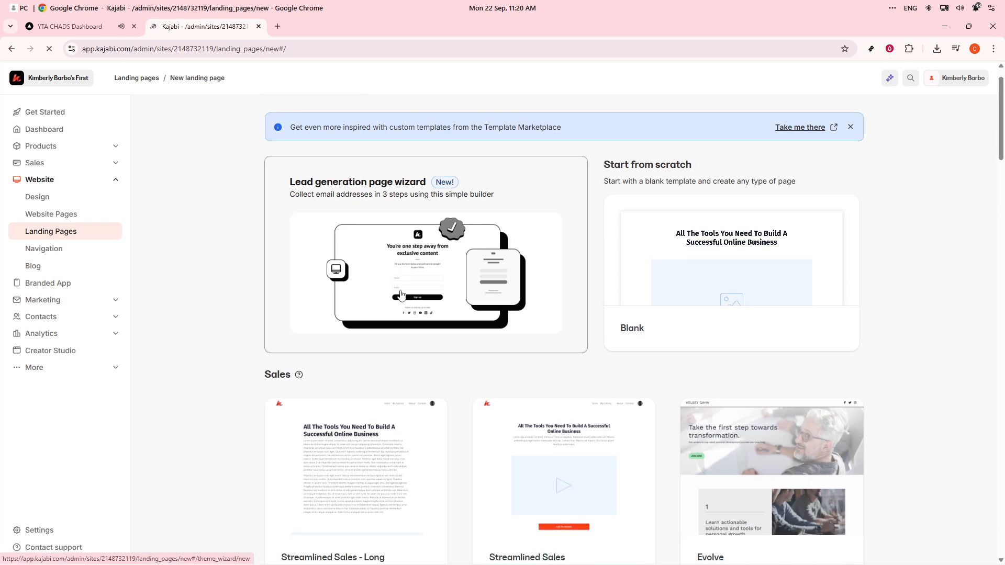
{"action": "scroll", "coordinate": [400, 293], "scroll_direction": "down", "scroll_amount": 2}
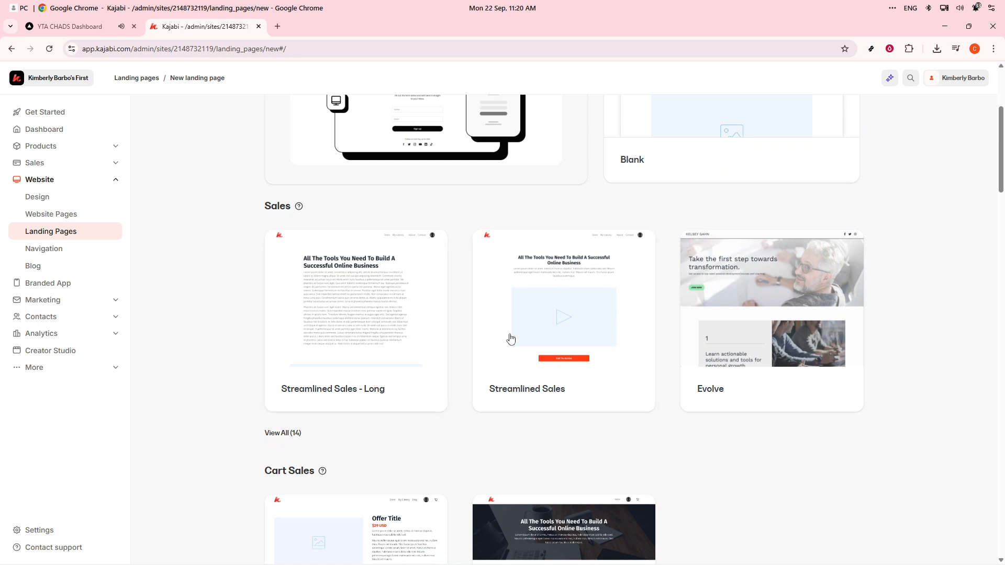
{"action": "scroll", "coordinate": [717, 350], "scroll_direction": "down", "scroll_amount": 2}
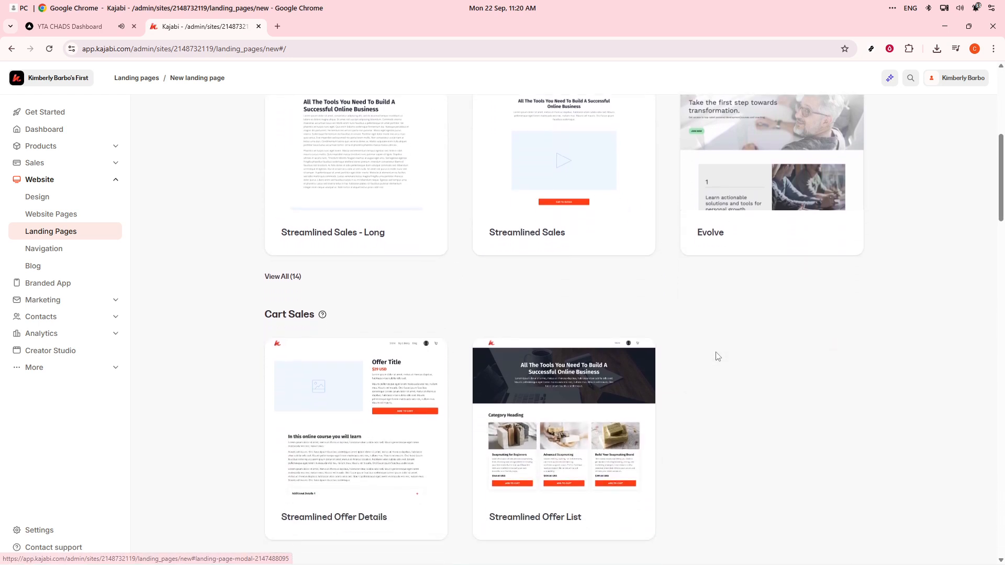
{"action": "scroll", "coordinate": [618, 350], "scroll_direction": "up", "scroll_amount": 2}
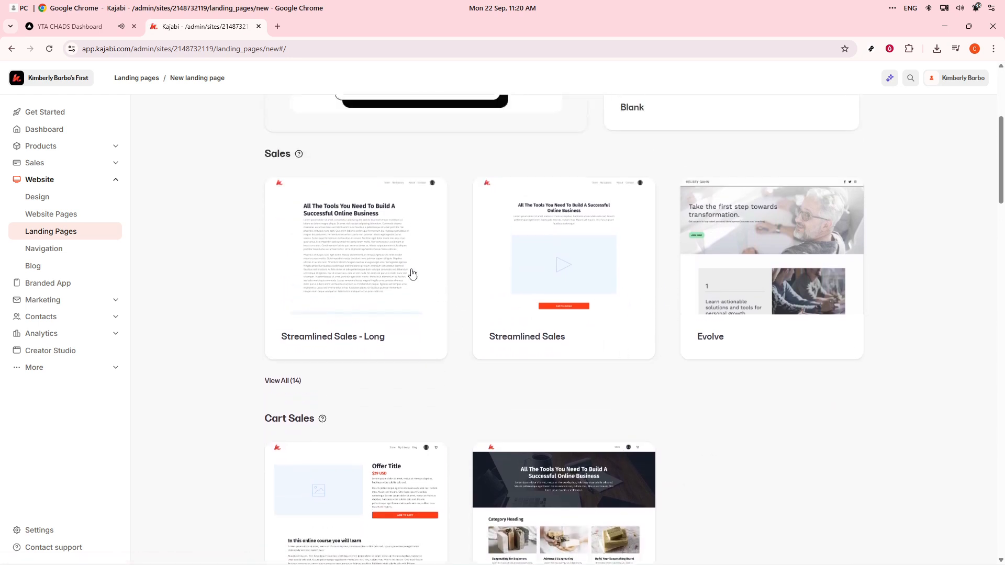
{"action": "scroll", "coordinate": [395, 261], "scroll_direction": "up", "scroll_amount": 2}
{"action": "scroll", "coordinate": [573, 306], "scroll_direction": "down", "scroll_amount": 2}
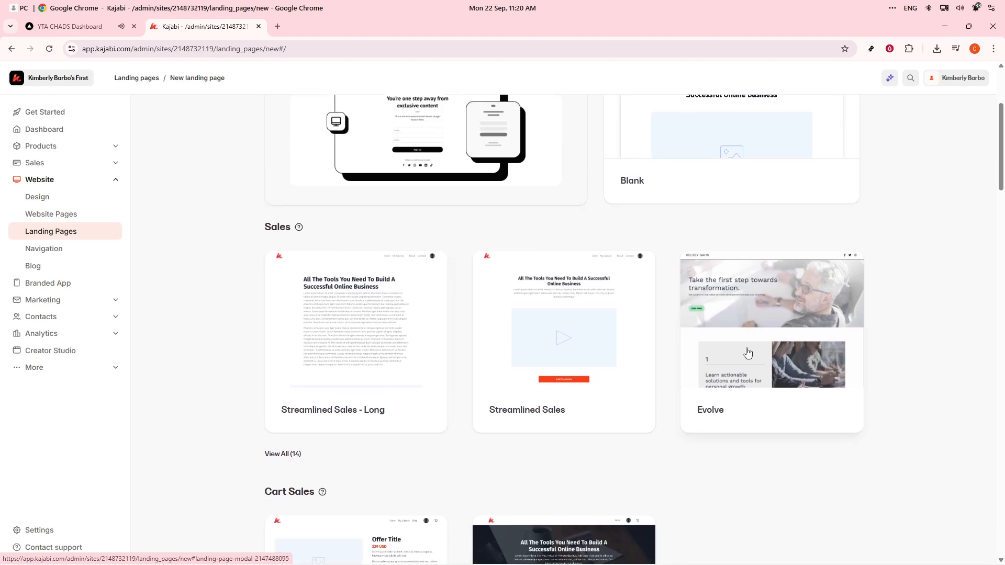
{"action": "scroll", "coordinate": [572, 305], "scroll_direction": "up", "scroll_amount": 4}
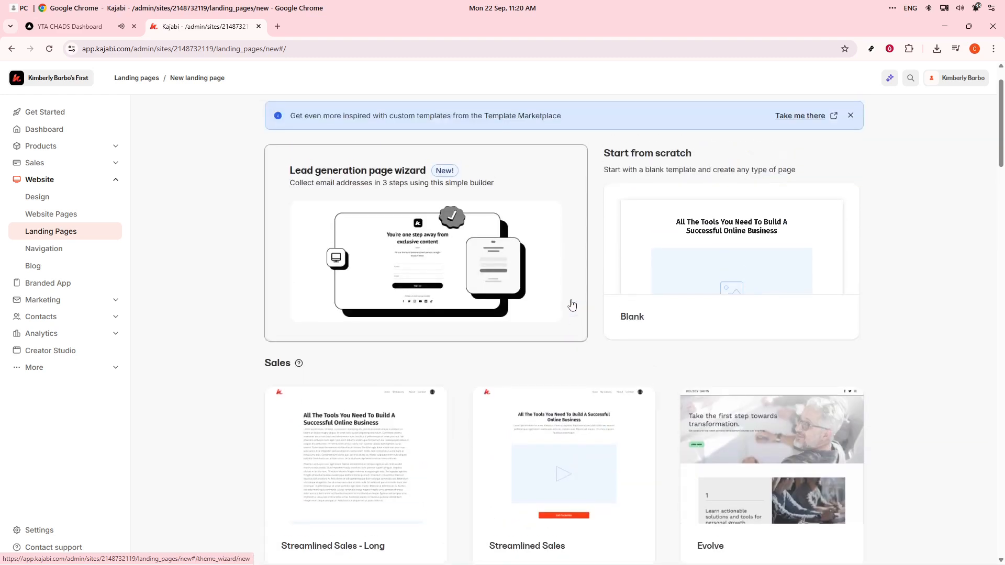
{"action": "left_click", "coordinate": [413, 255]}
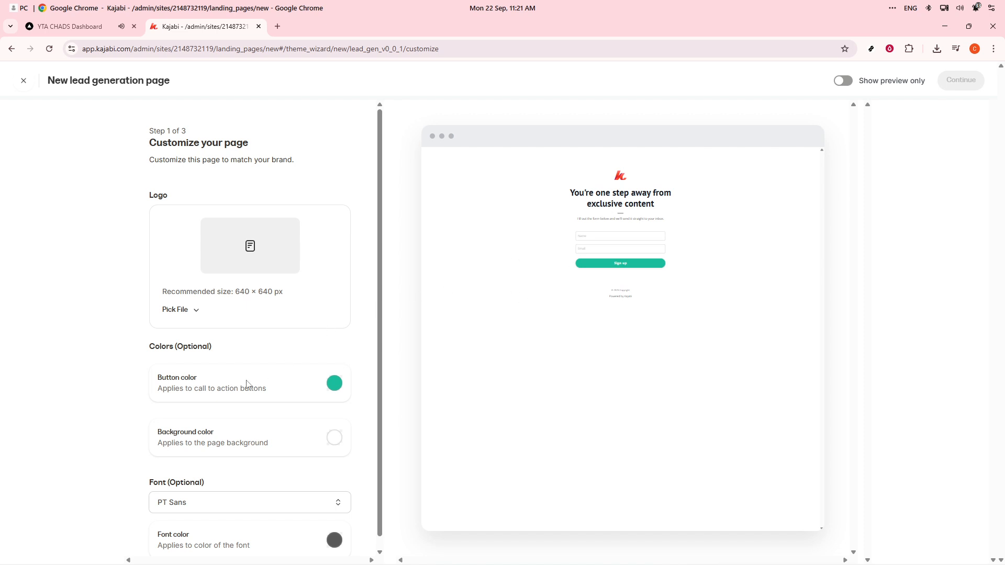
Review the customization options and briefly view the lead generation page in preview-only mode
{"action": "scroll", "coordinate": [250, 306], "scroll_direction": "down", "scroll_amount": 1}
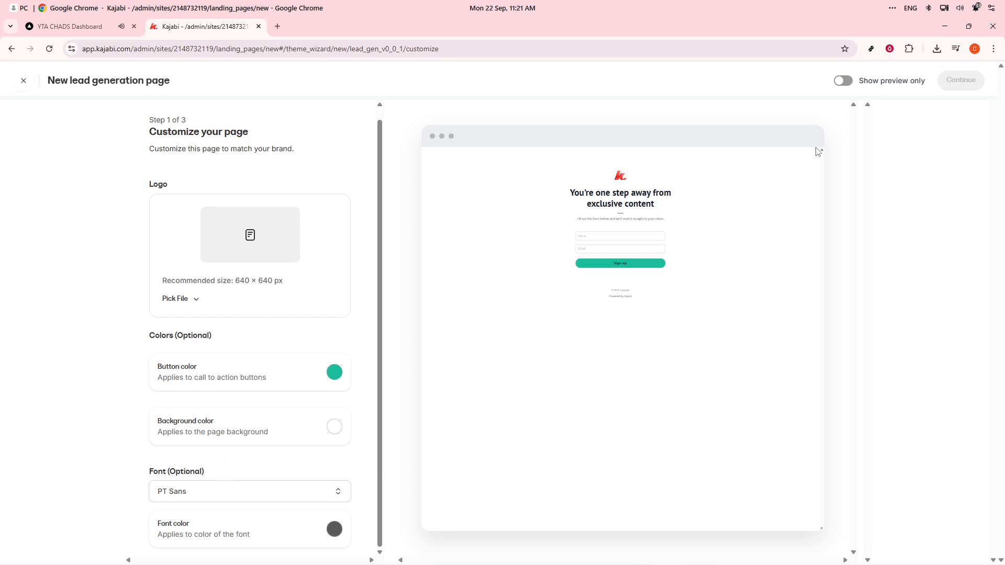
{"action": "left_click", "coordinate": [849, 89]}
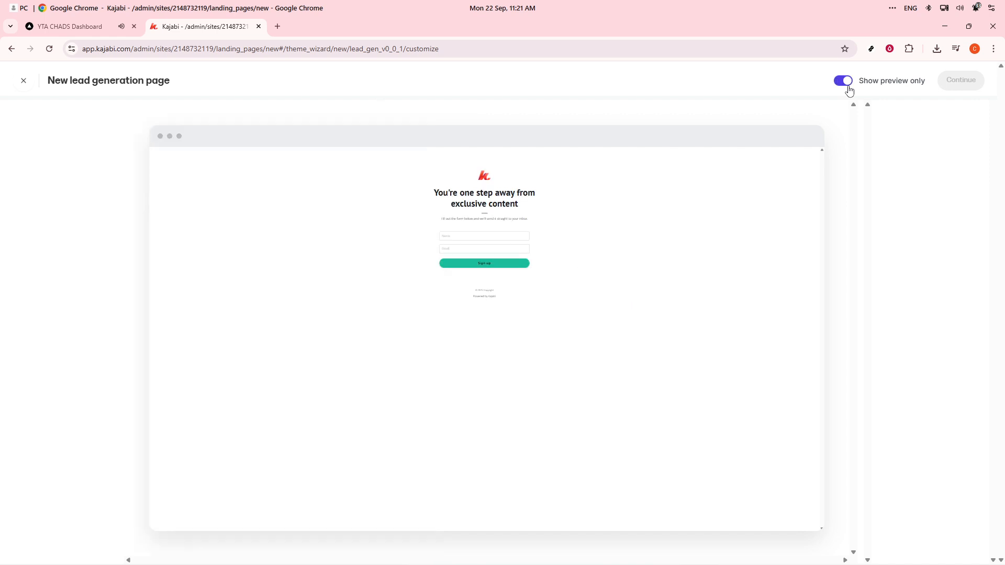
{"action": "left_click", "coordinate": [849, 89]}
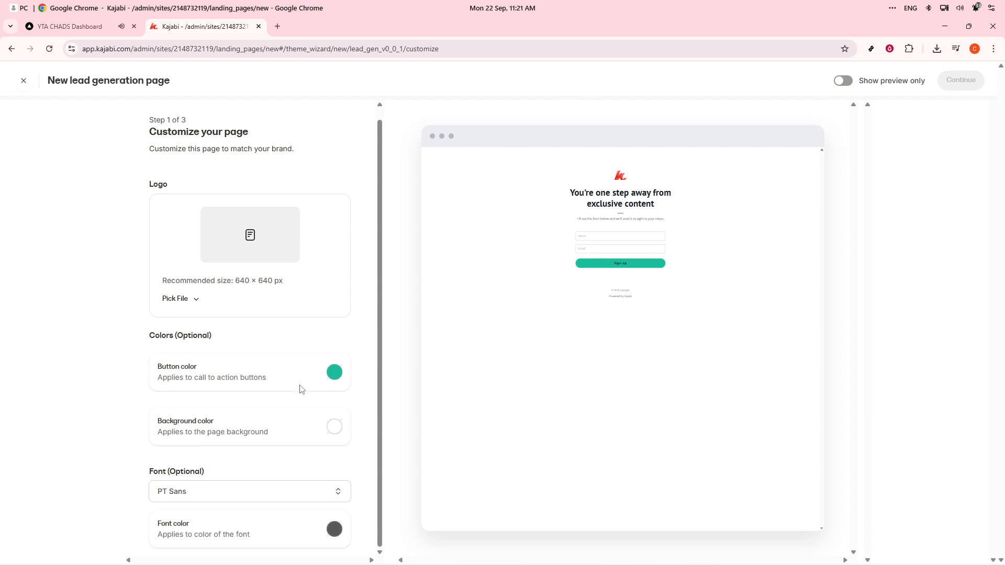
Set the page's background color to red, hex C02D2D
{"action": "left_click", "coordinate": [335, 427]}
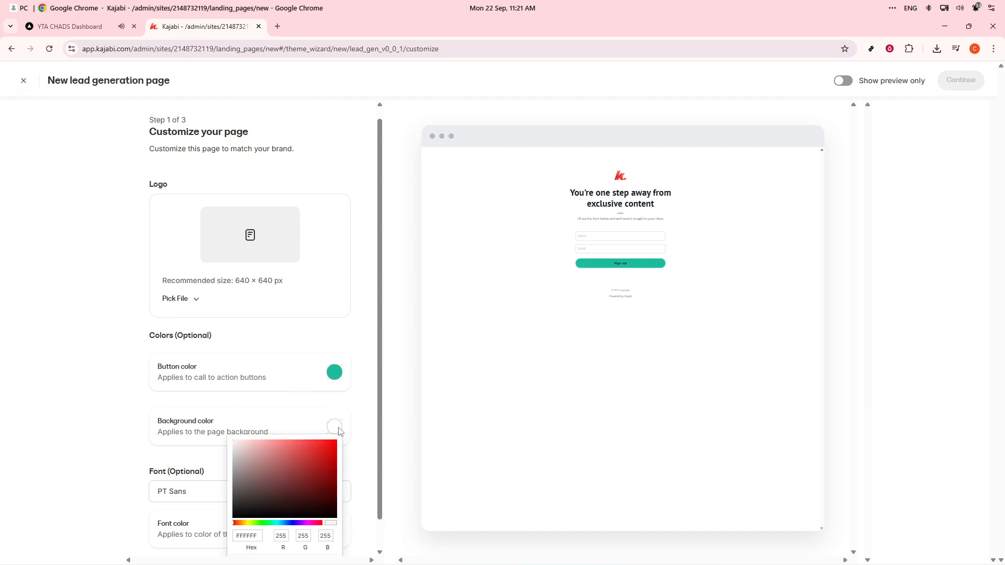
{"action": "left_click", "coordinate": [313, 460]}
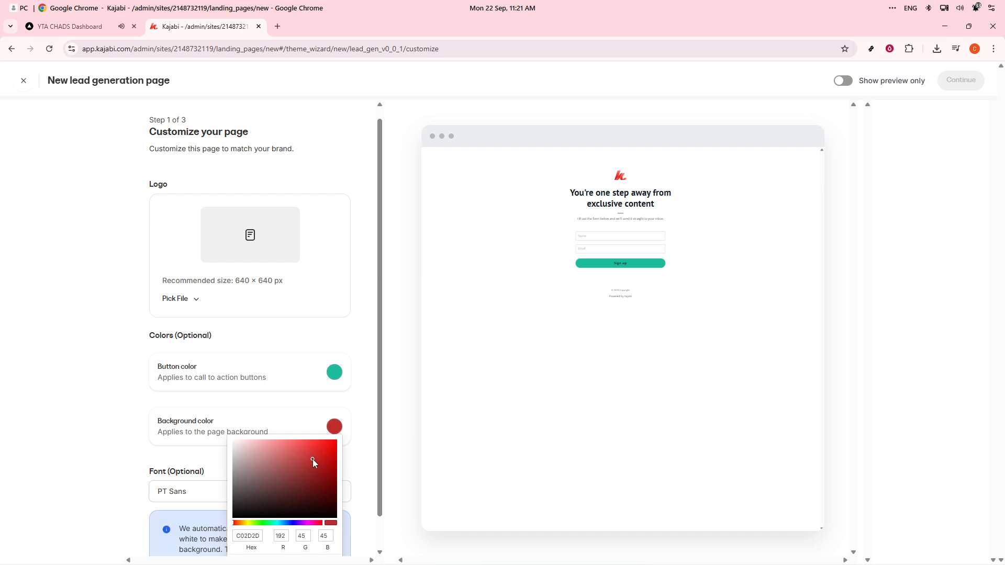
{"action": "left_click", "coordinate": [522, 412]}
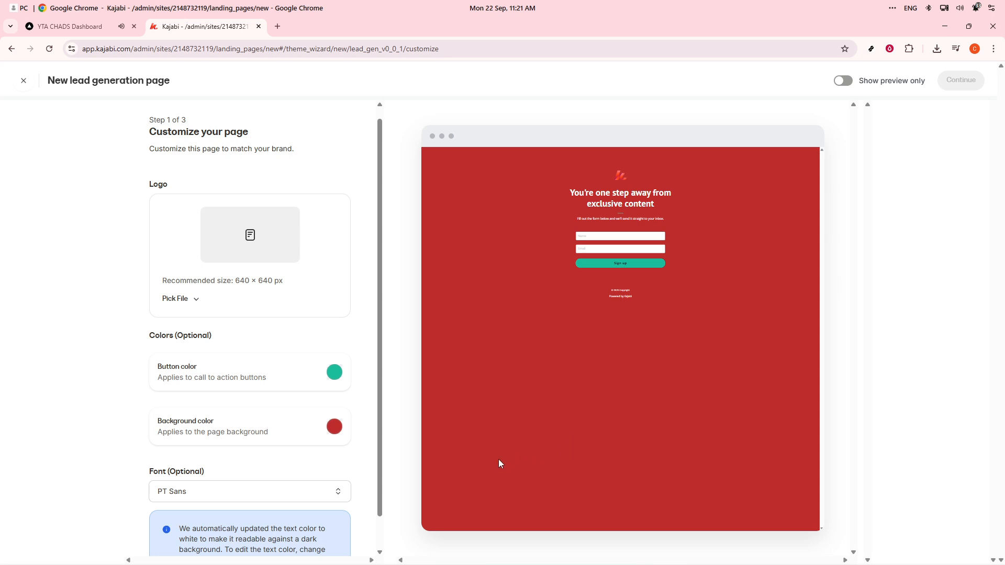
Change the lead generation page's font to Alegreya Sans
{"action": "scroll", "coordinate": [273, 479], "scroll_direction": "down", "scroll_amount": 1}
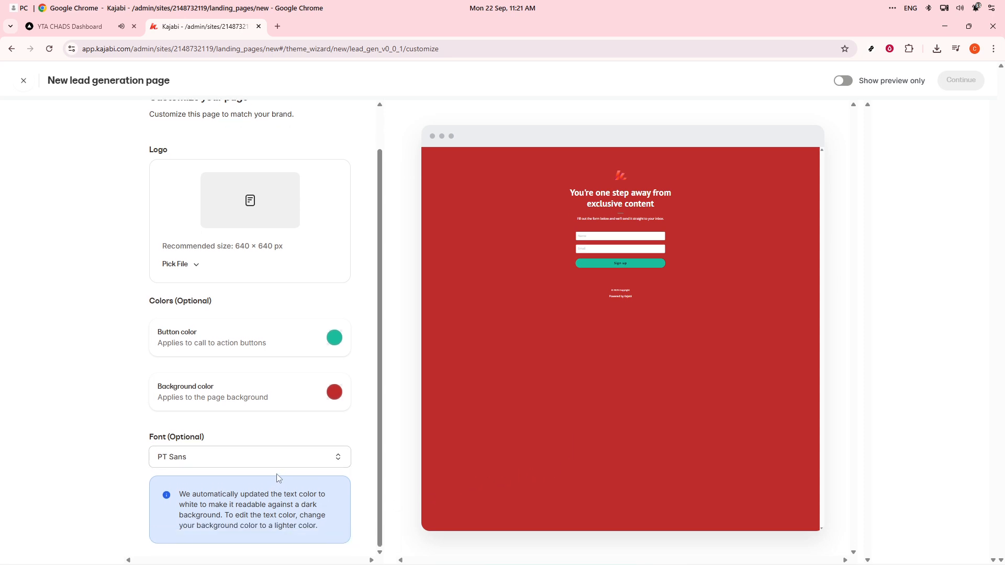
{"action": "left_click", "coordinate": [312, 461]}
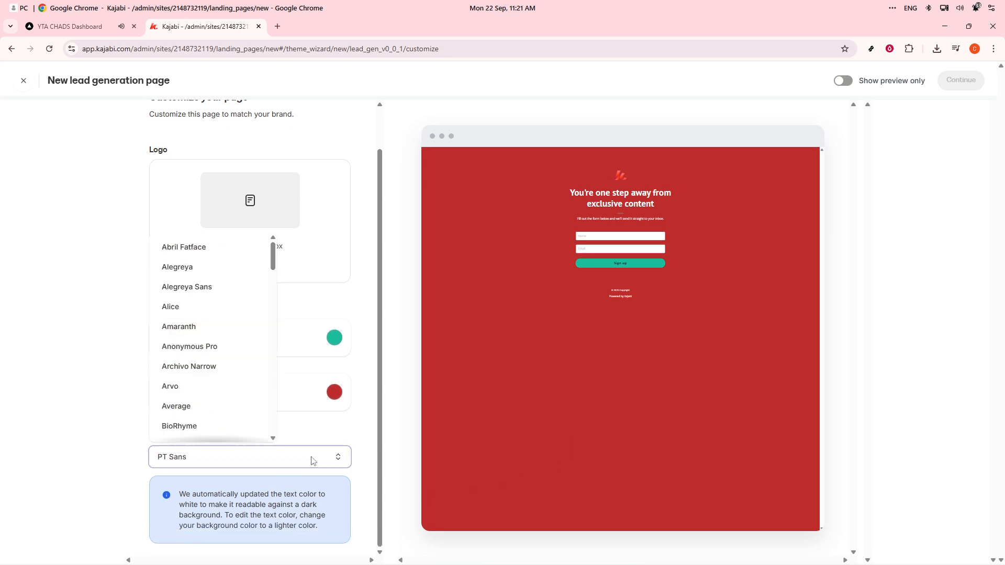
{"action": "left_click", "coordinate": [226, 296]}
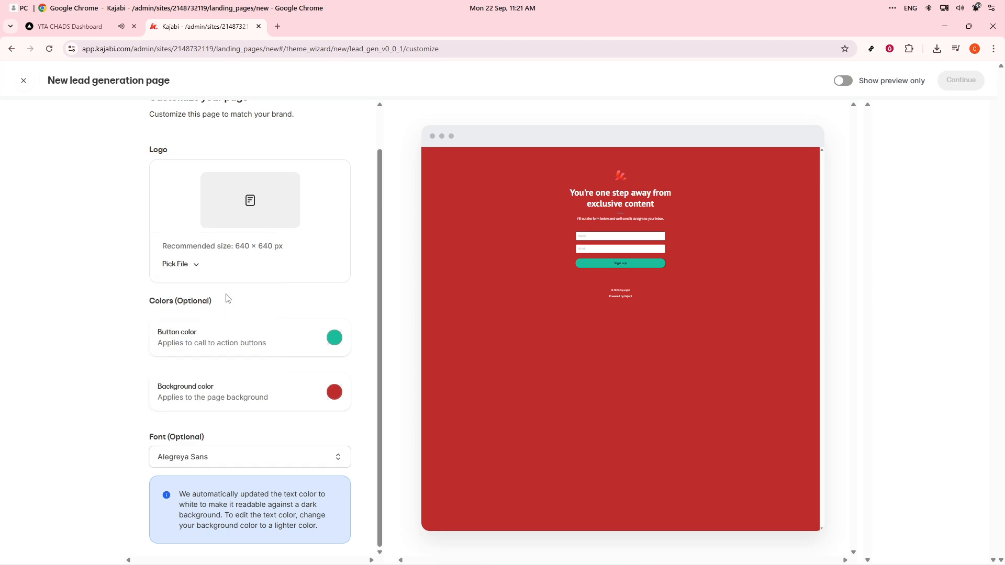
Upload the image "Untitled design (1)" from the device's Downloads folder as the page logo
{"action": "scroll", "coordinate": [228, 298], "scroll_direction": "up", "scroll_amount": 2}
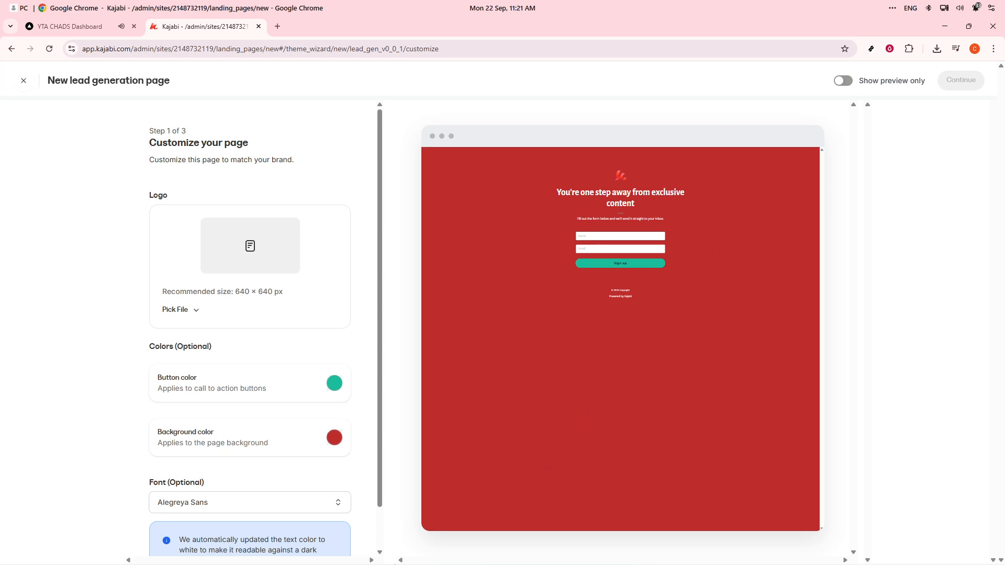
{"action": "mouse_move", "coordinate": [390, 554]}
{"action": "scroll", "coordinate": [380, 548], "scroll_direction": "down", "scroll_amount": 1}
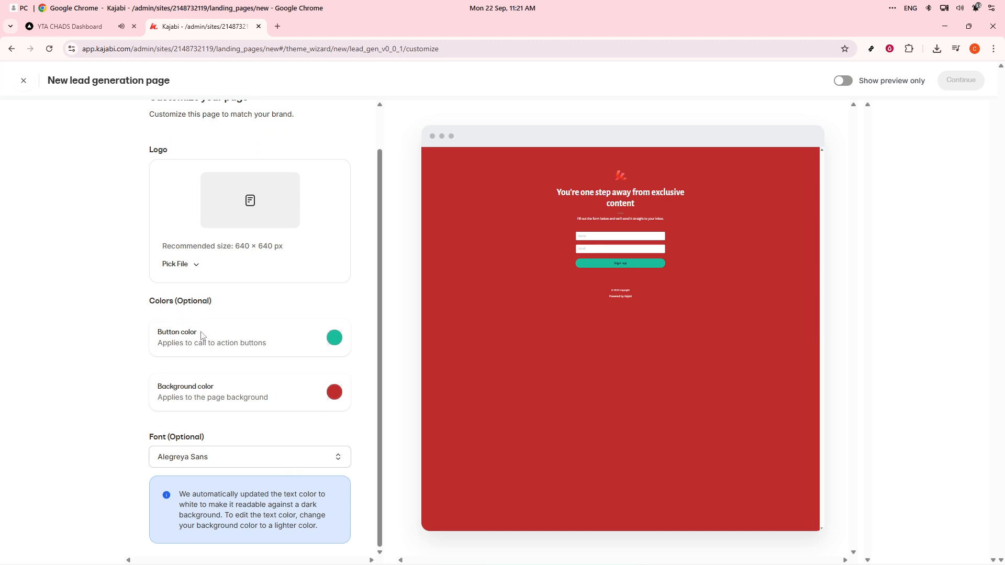
{"action": "scroll", "coordinate": [203, 338], "scroll_direction": "up", "scroll_amount": 1}
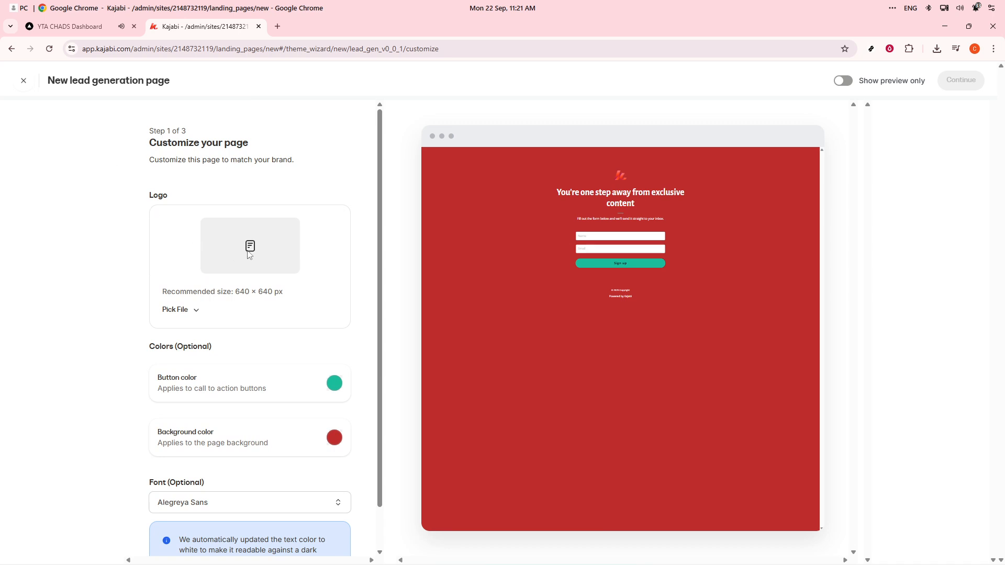
{"action": "left_click", "coordinate": [178, 311]}
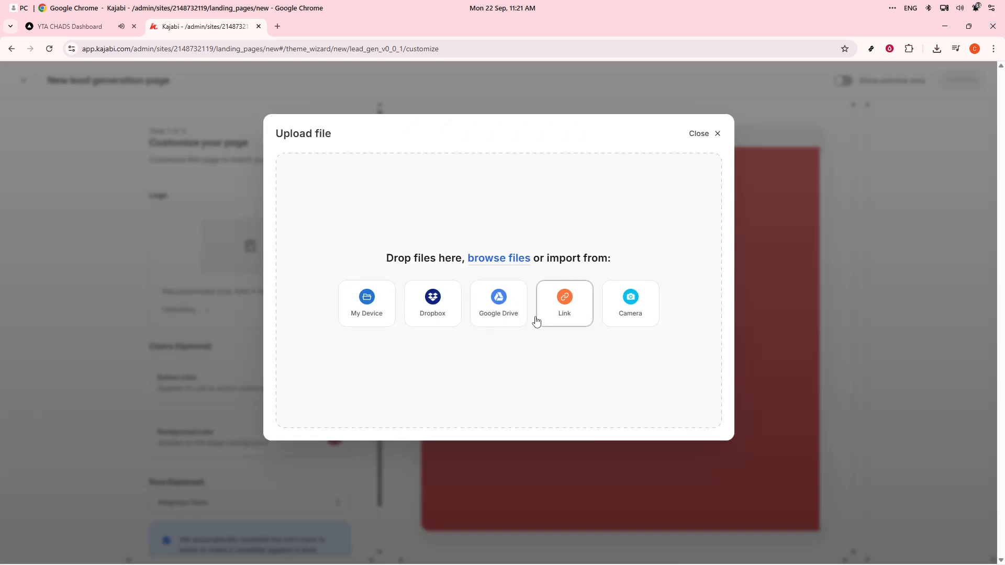
{"action": "left_click", "coordinate": [383, 321]}
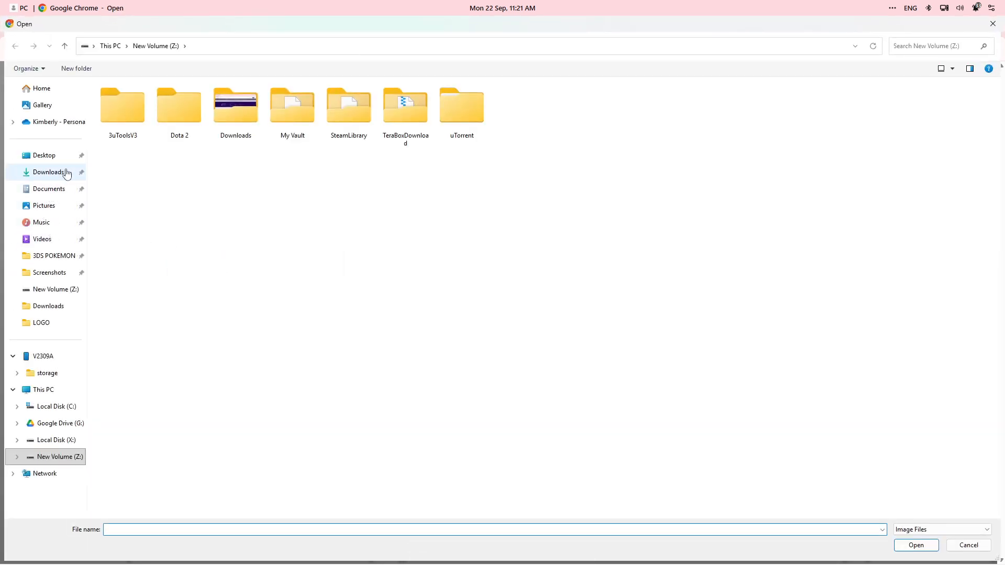
{"action": "left_click", "coordinate": [66, 173]}
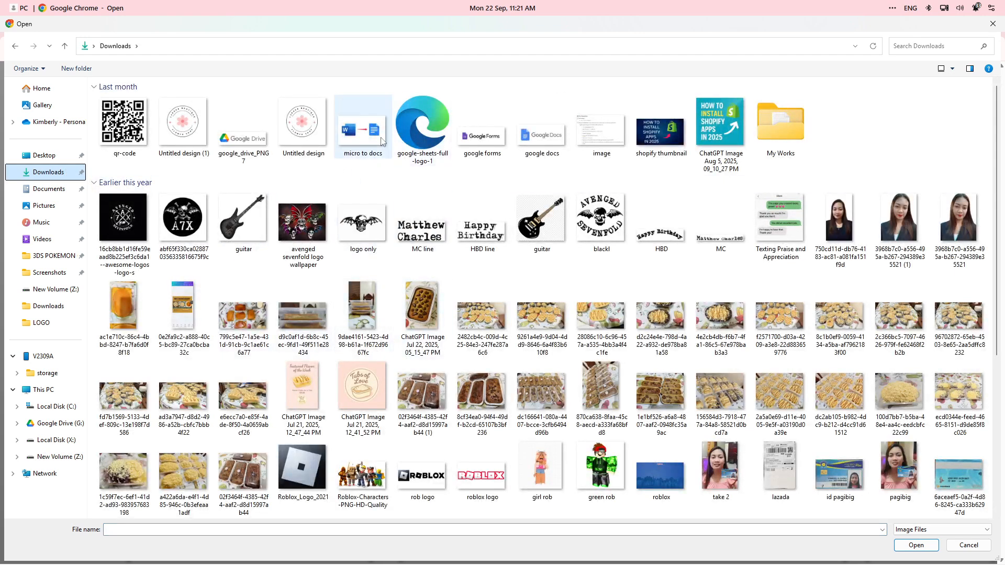
{"action": "left_click", "coordinate": [200, 139]}
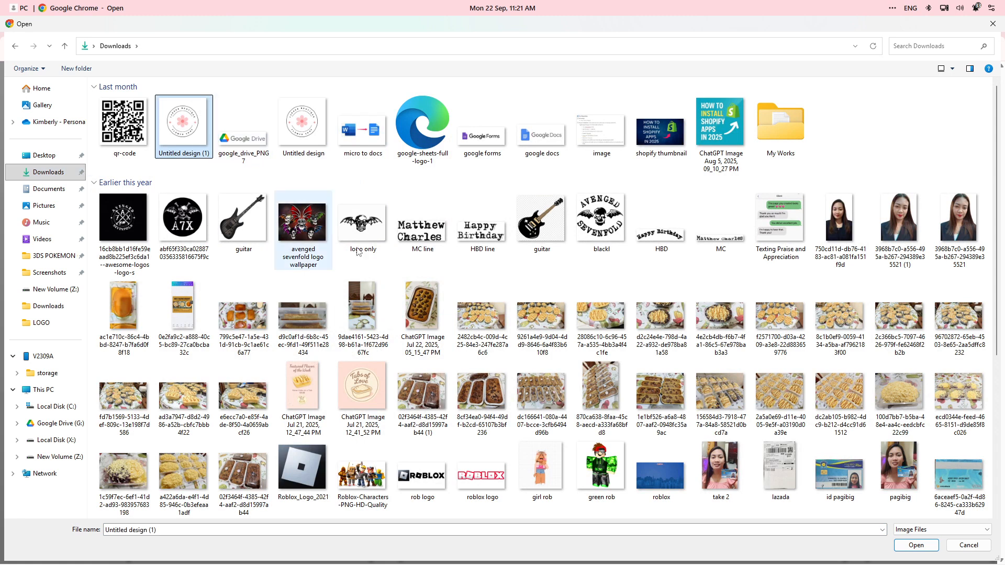
{"action": "left_click", "coordinate": [915, 545]}
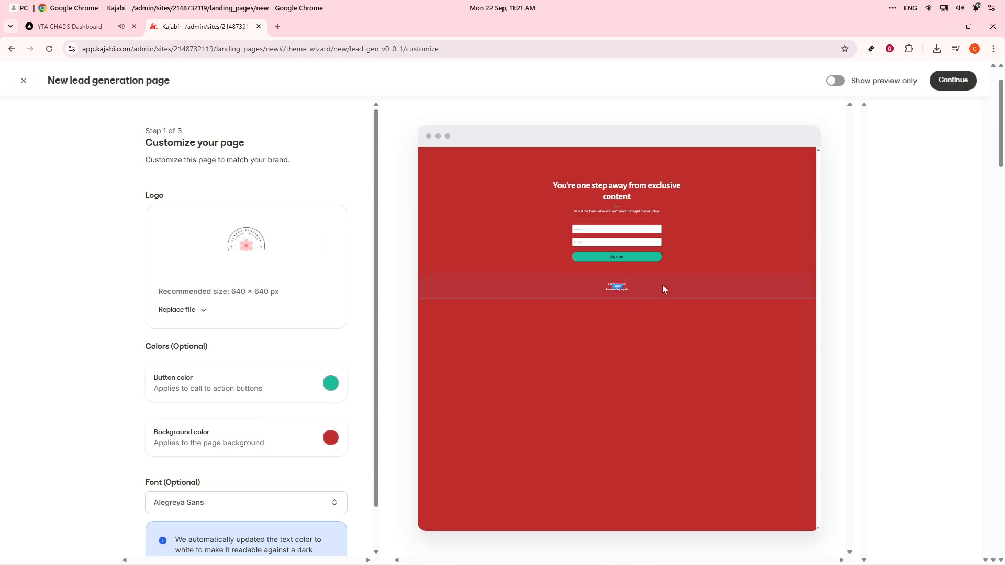
Finish the wizard with the default headline and supporting copy and no social links, and dismiss the sharing dialog
{"action": "left_click", "coordinate": [964, 84]}
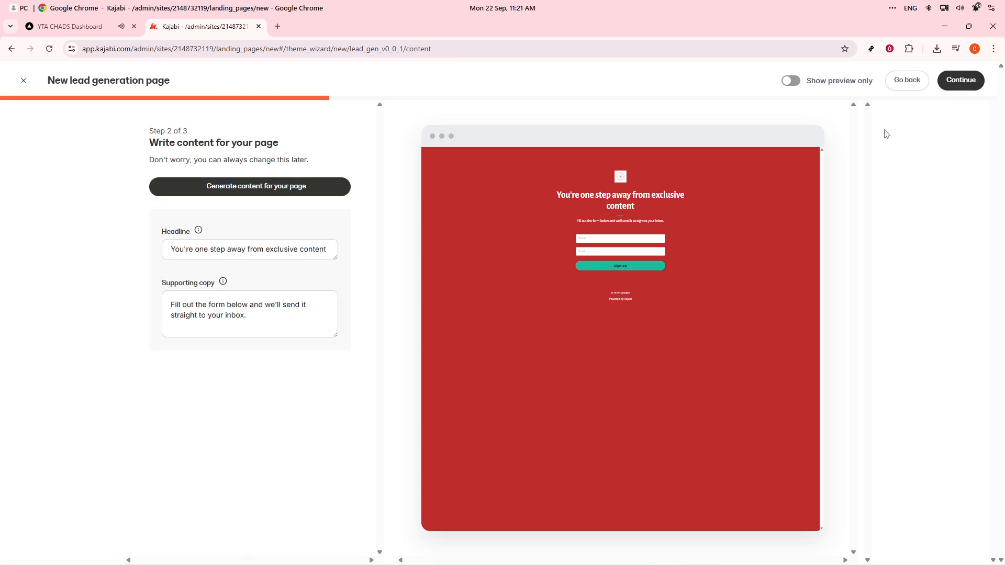
{"action": "left_click", "coordinate": [951, 85]}
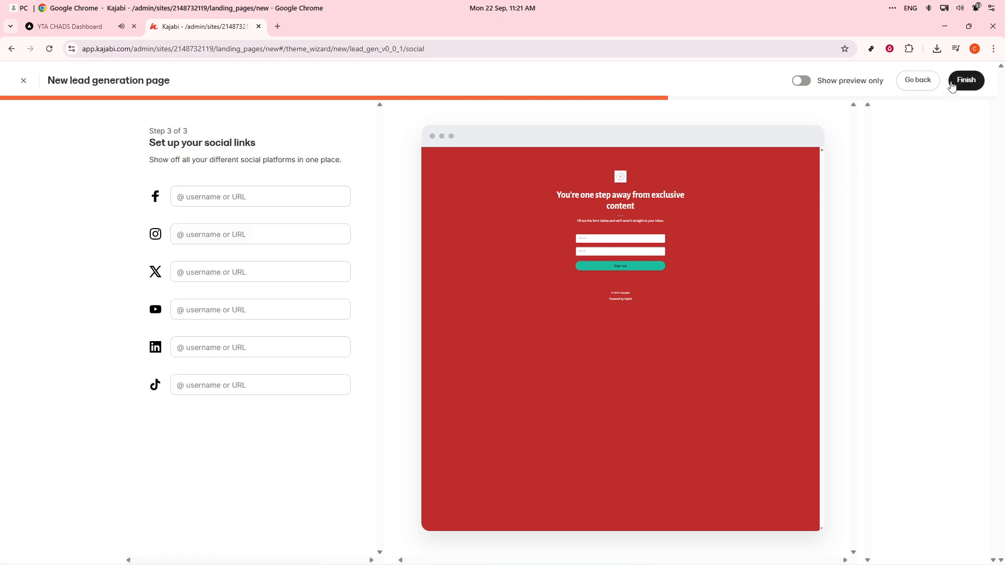
{"action": "left_click", "coordinate": [951, 86]}
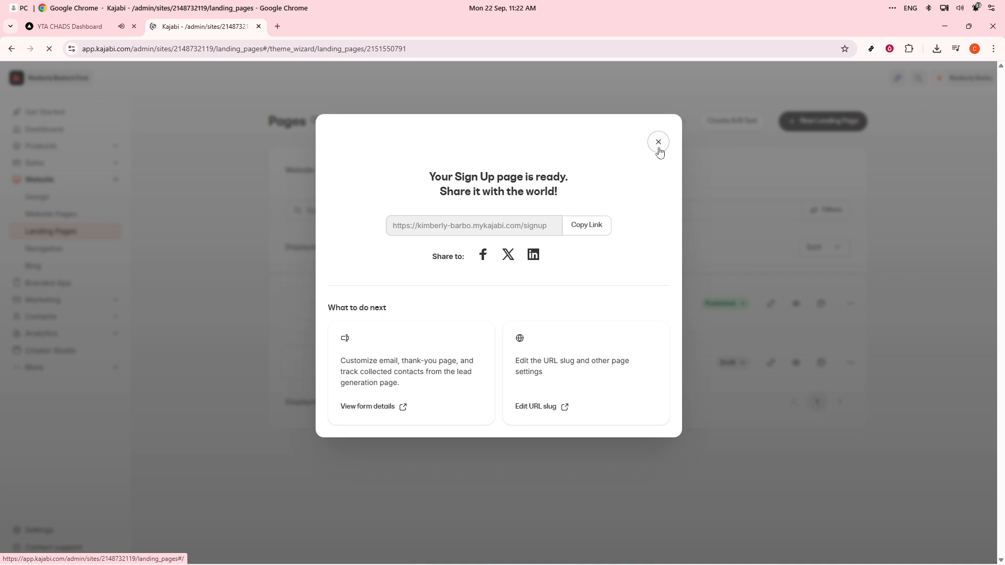
{"action": "left_click", "coordinate": [658, 143]}
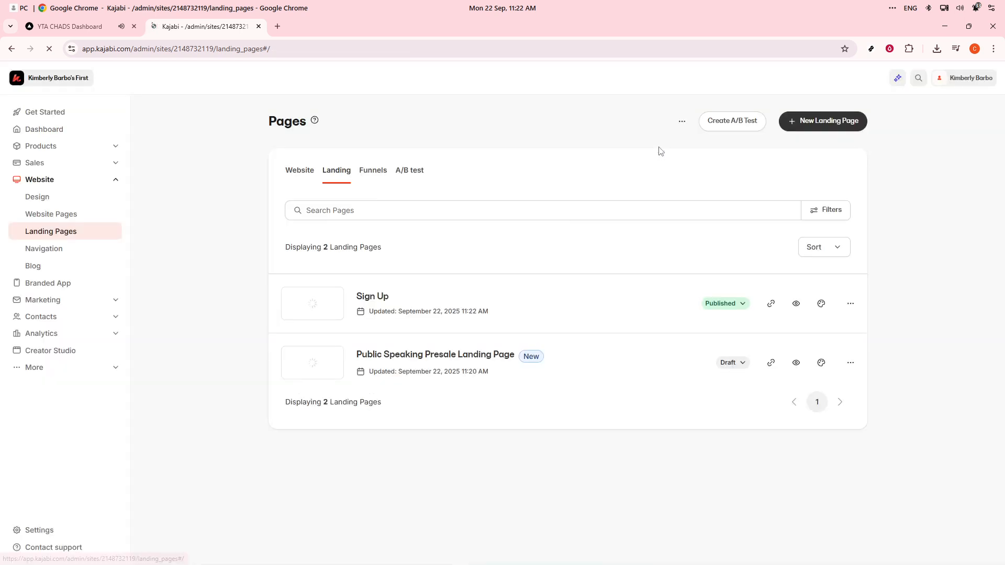